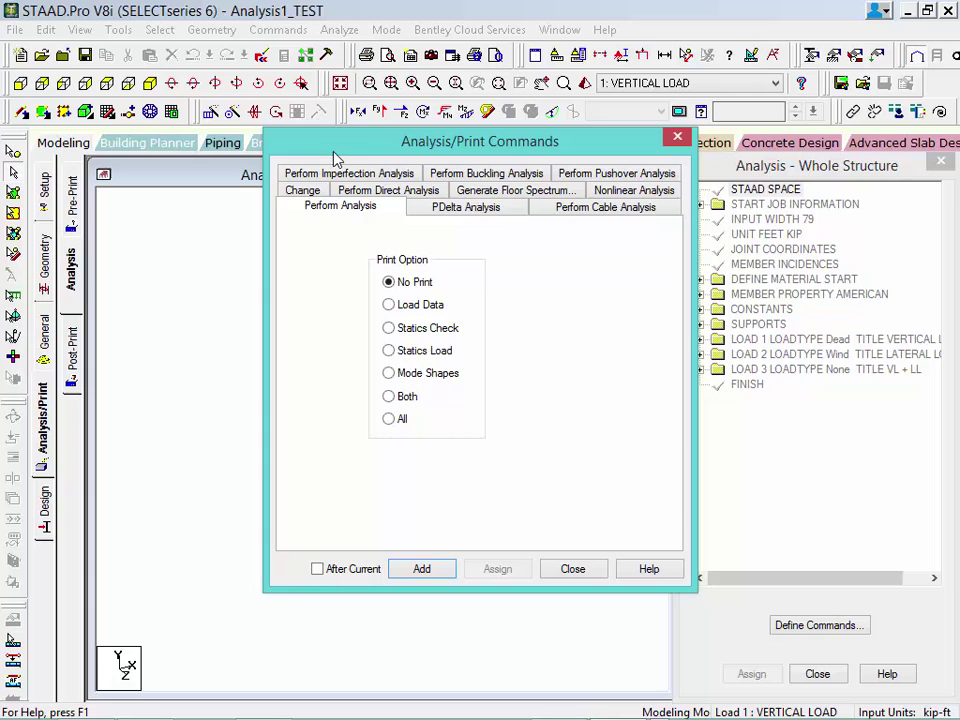
- Review the settings of the available analysis types, from Perform Analysis, PDelta, cable and direct analysis to floor spectrum, imperfection, buckling and pushover
left_click(311, 207)
left_click(437, 207)
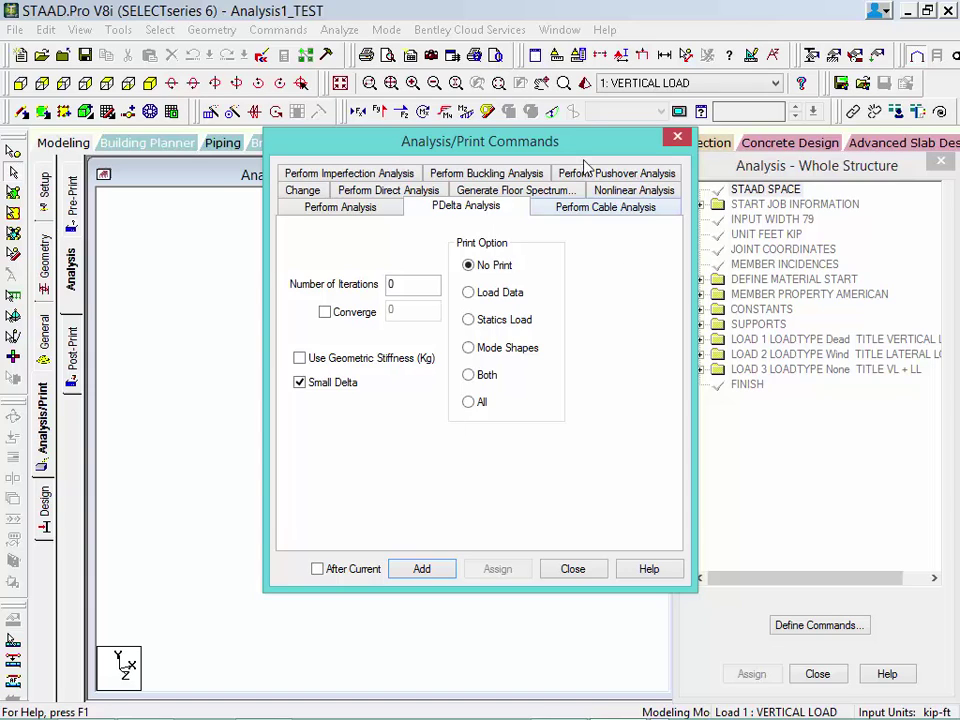
left_click(572, 215)
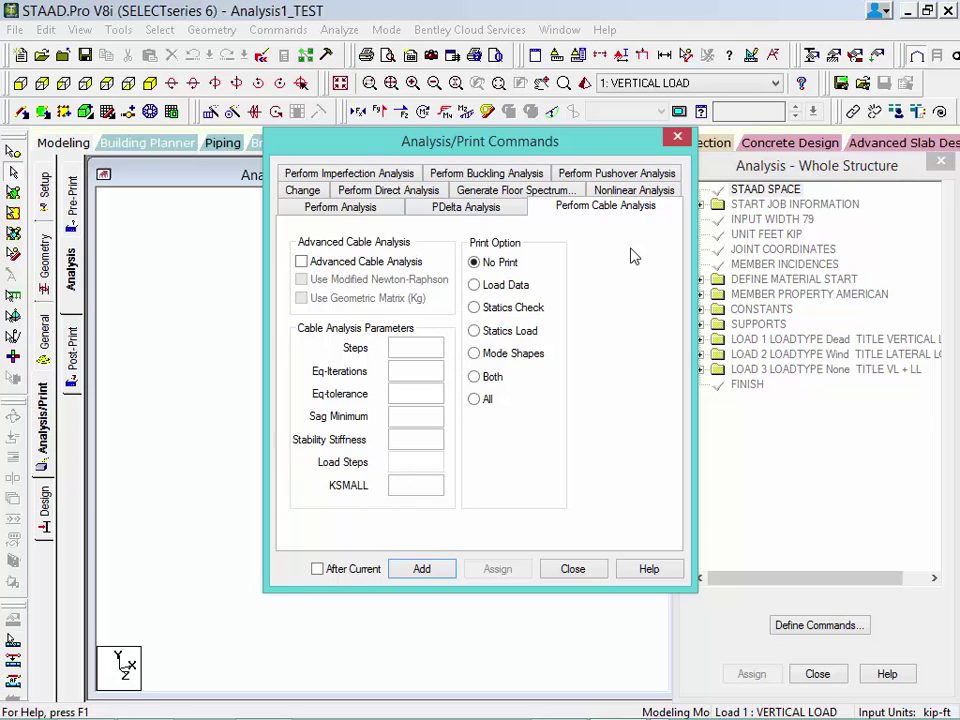
left_click(373, 193)
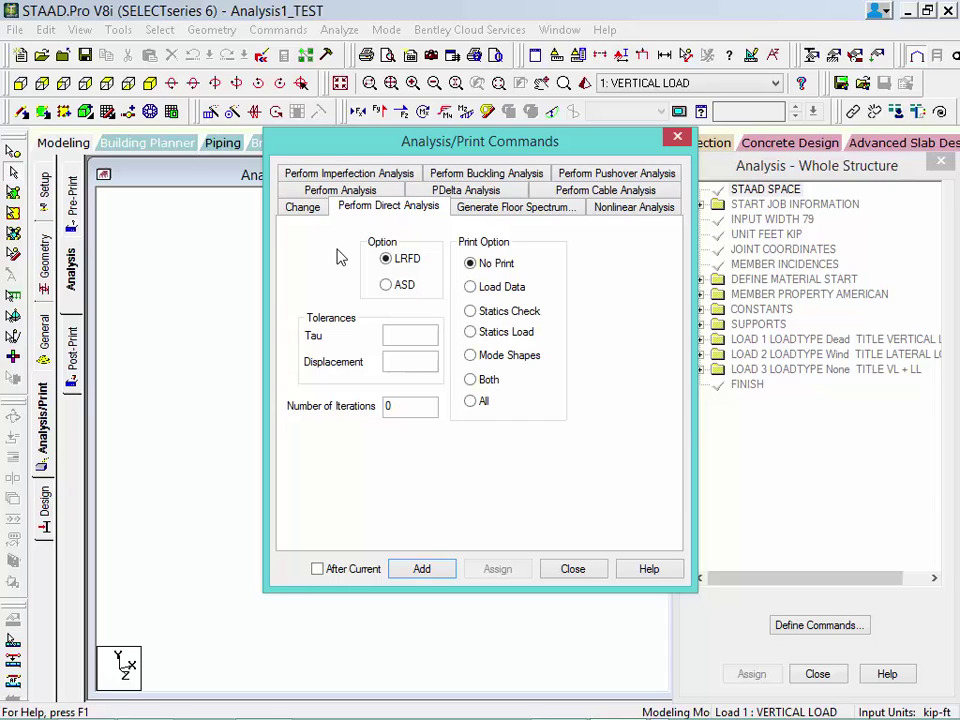
left_click(470, 210)
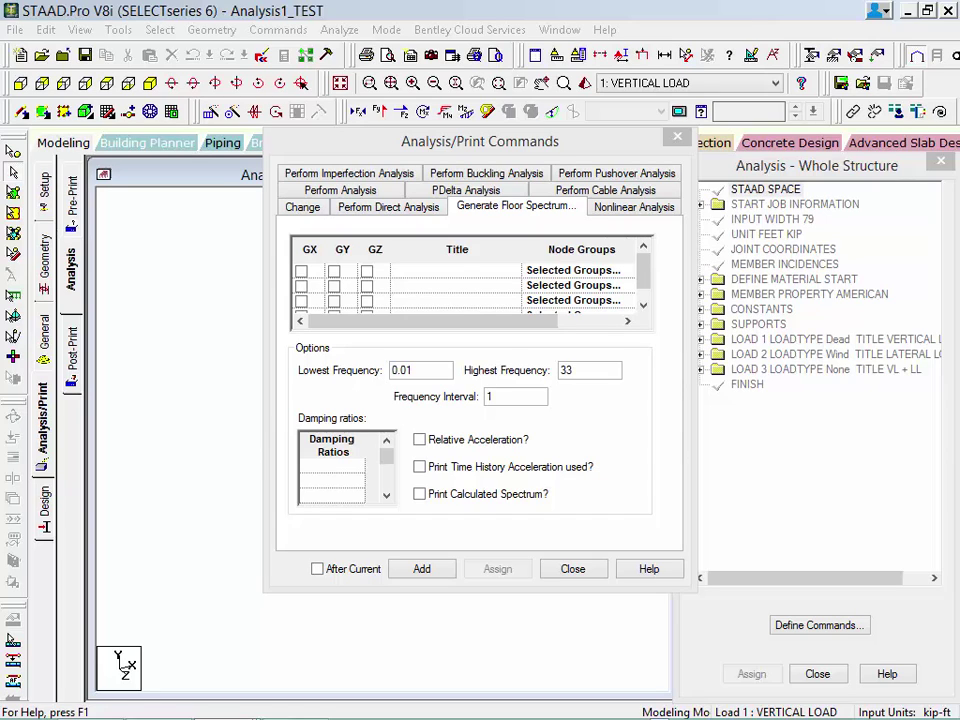
left_click(322, 173)
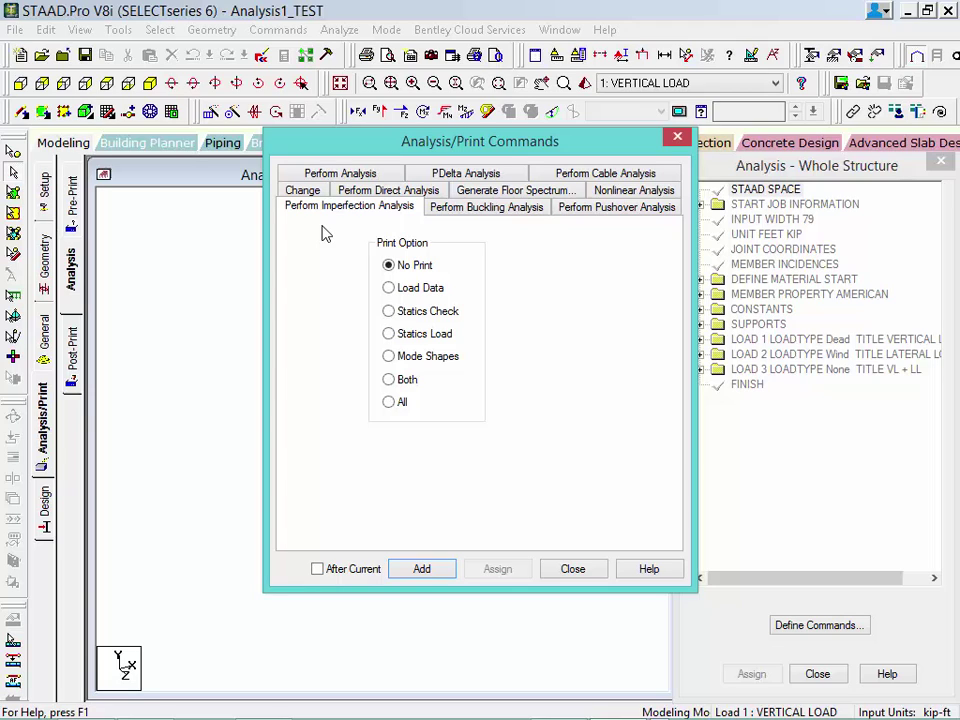
left_click(440, 207)
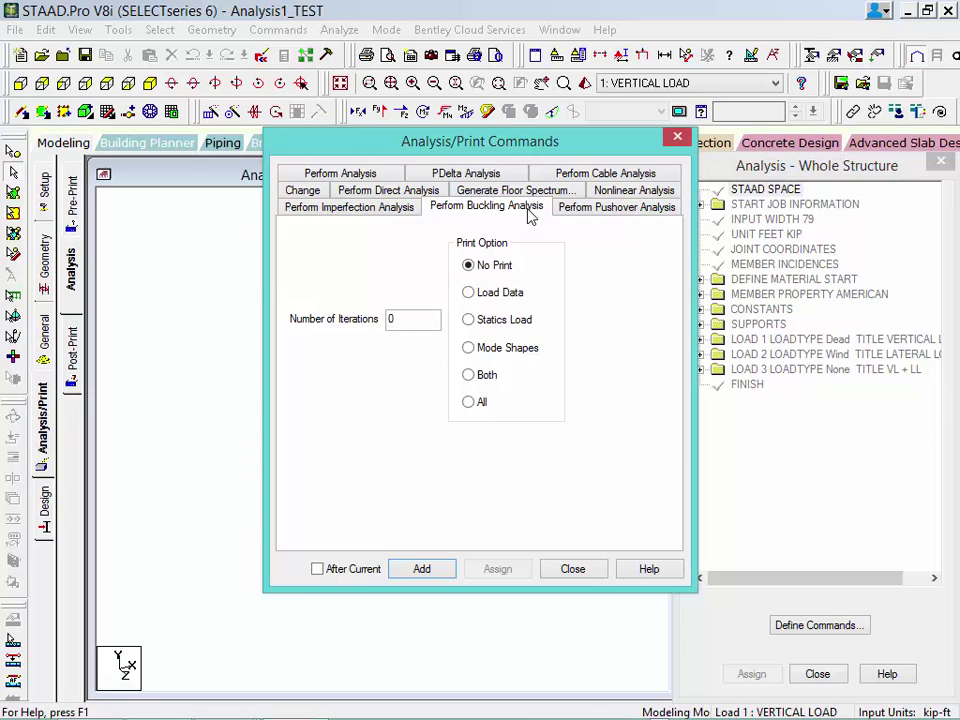
left_click(590, 210)
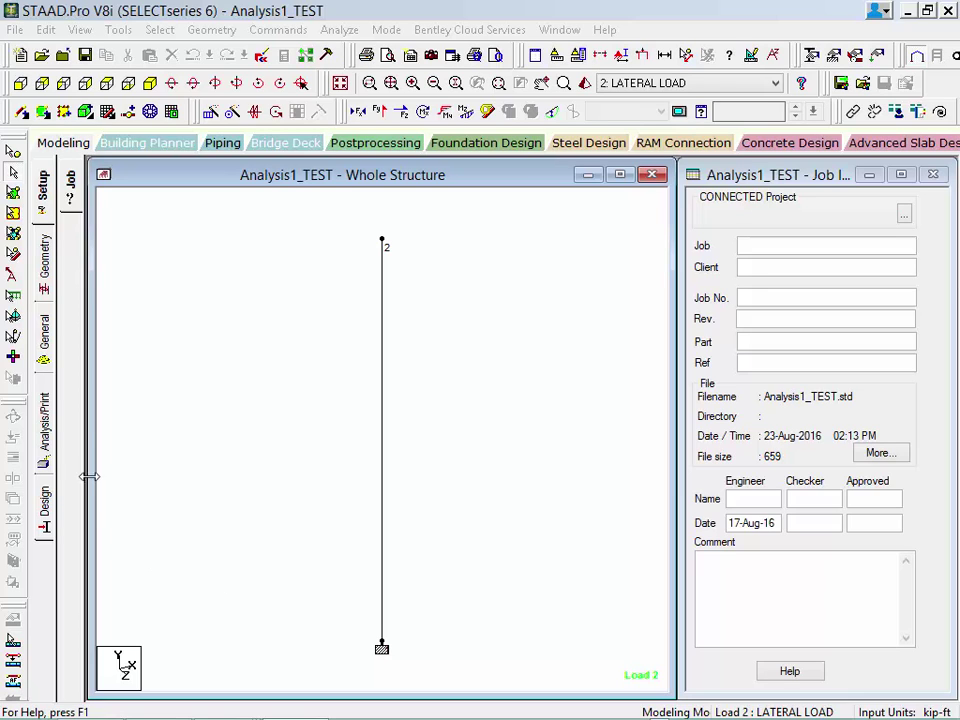
- Examine the loads defined in the VERTICAL LOAD, LATERAL LOAD and VL + LL cases, including the repeat load's components
left_click(45, 357)
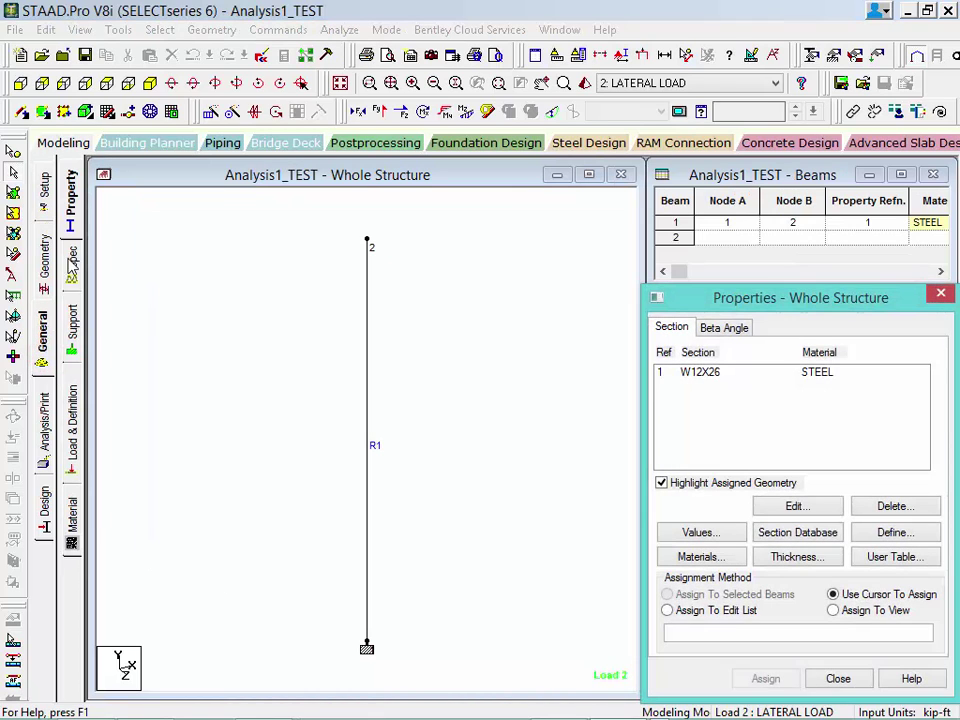
left_click(67, 382)
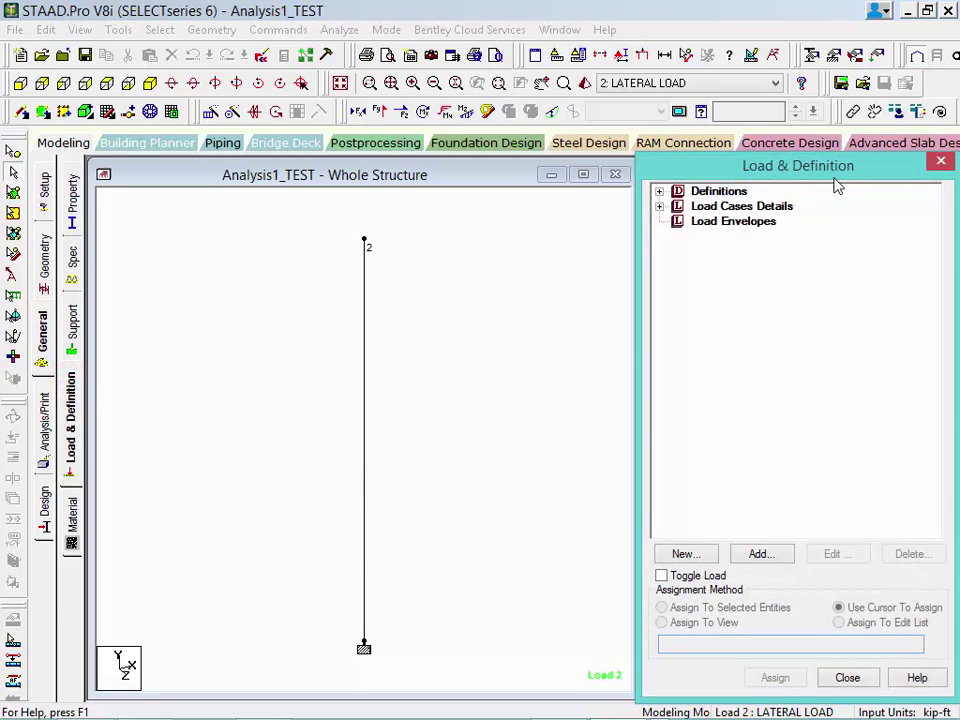
left_click(659, 207)
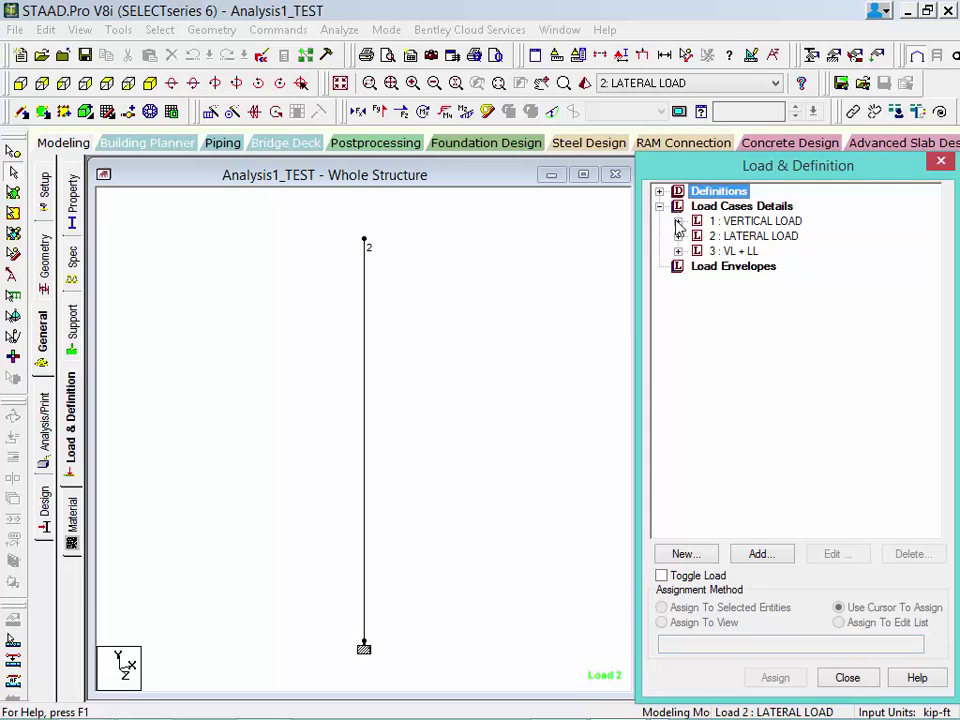
left_click(678, 221)
left_click(678, 251)
left_click(678, 281)
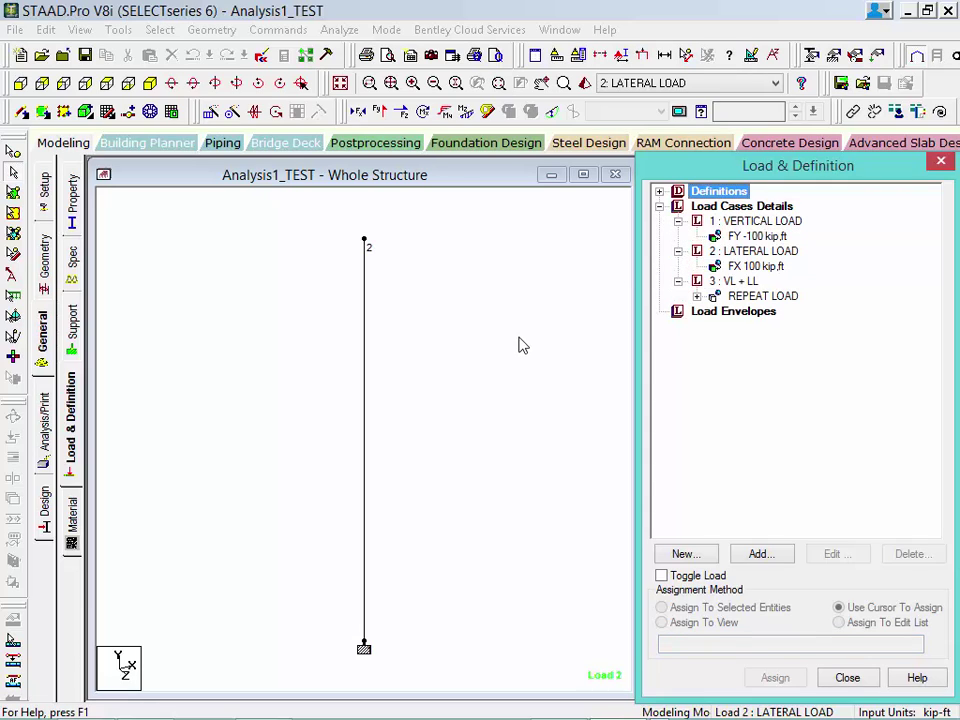
left_click(757, 236)
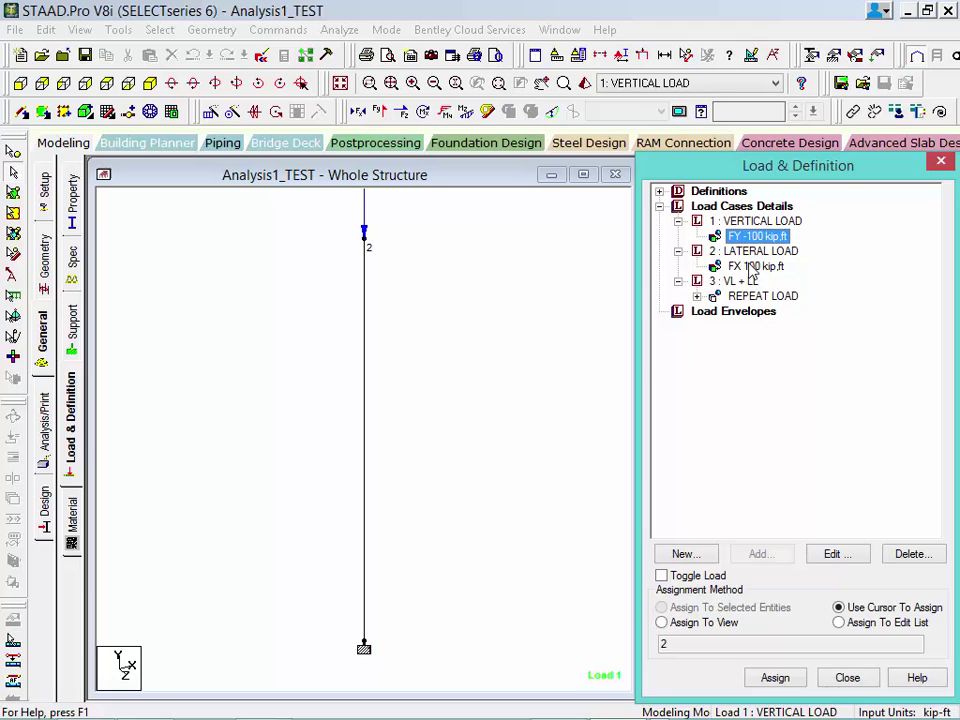
left_click(754, 267)
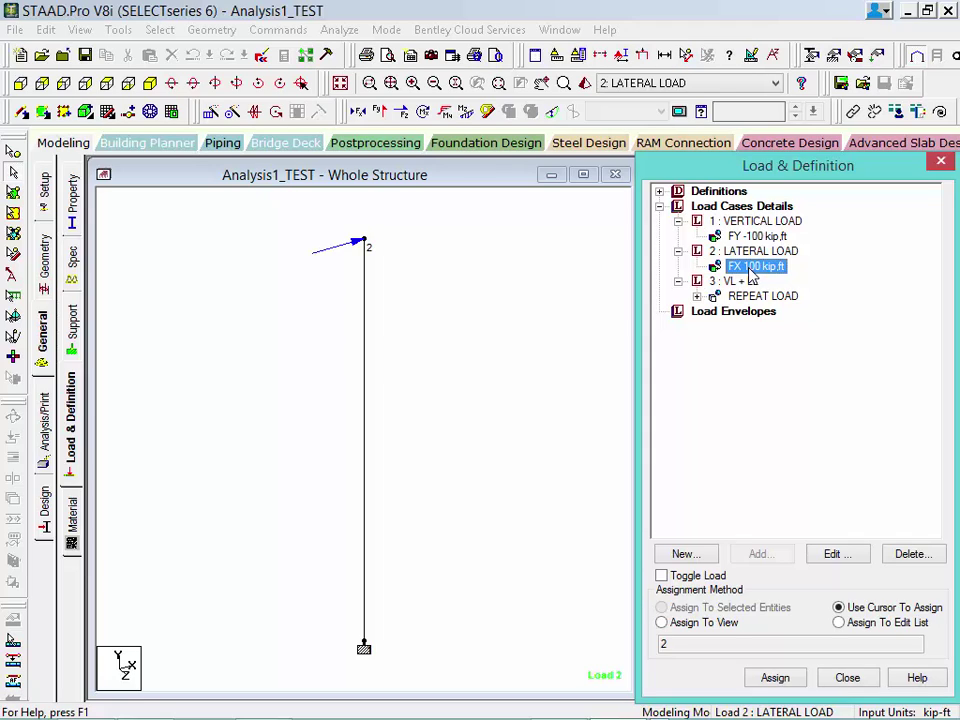
left_click(697, 297)
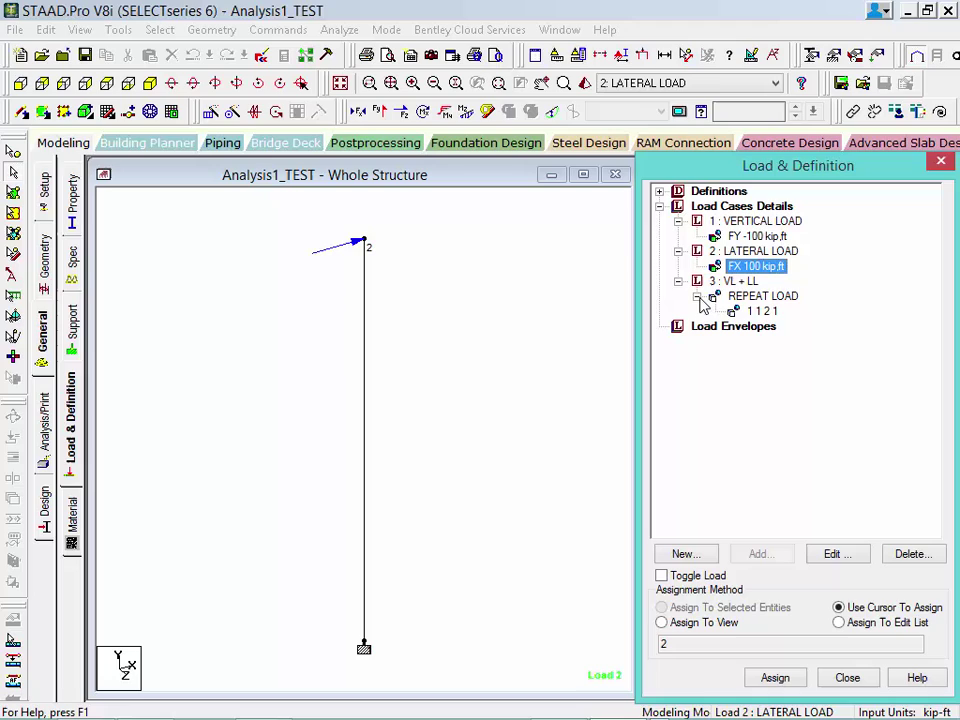
left_click(761, 312)
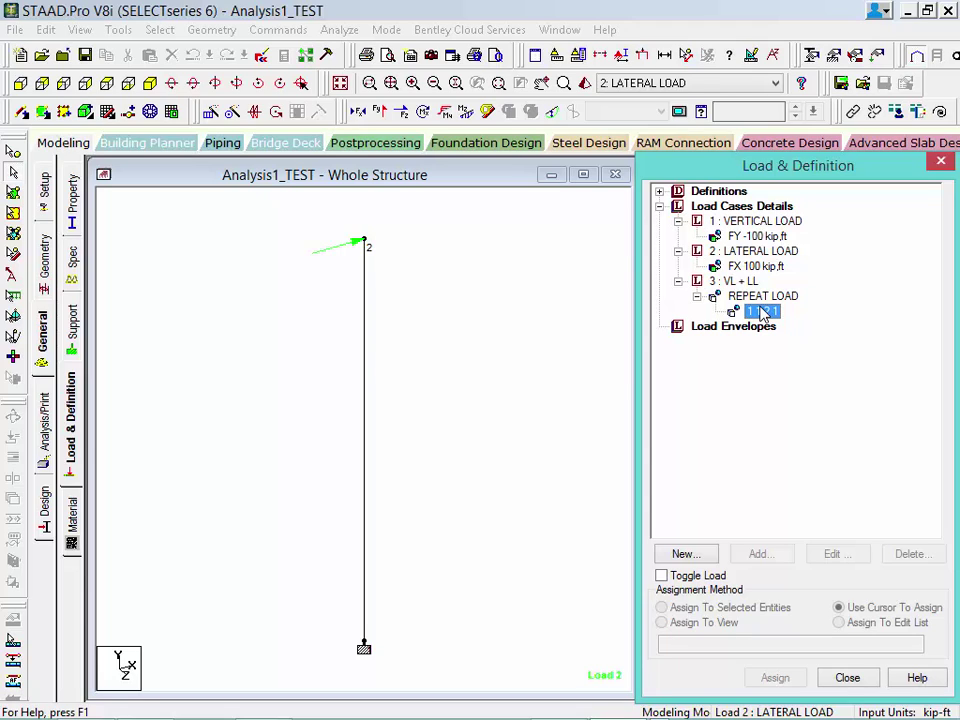
- Add a Perform Analysis command with the No Print option to the structure's analysis commands
left_click(44, 438)
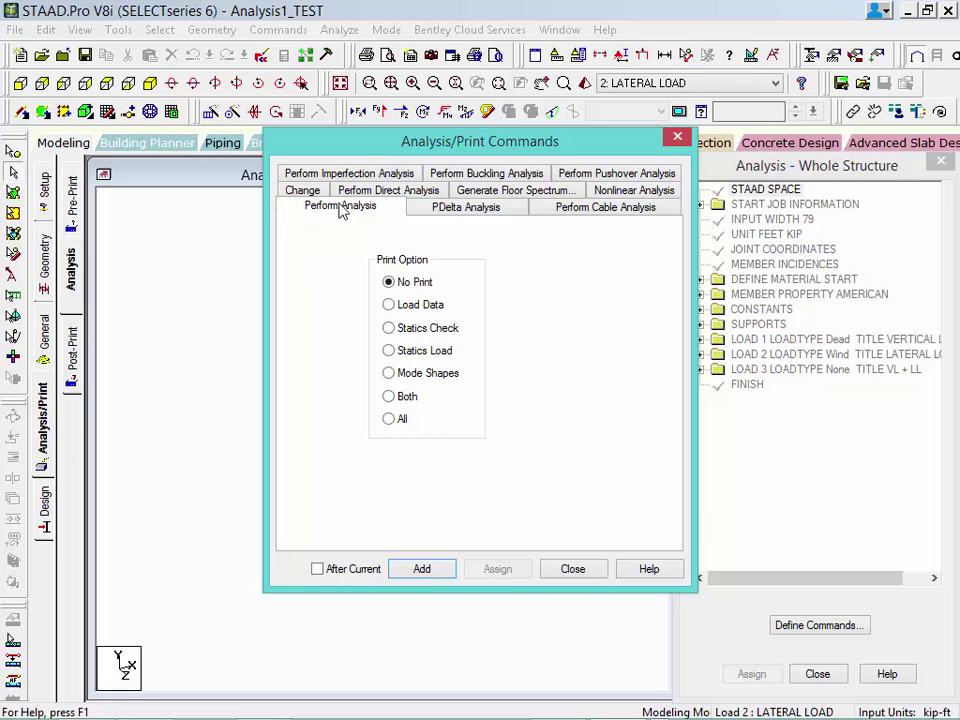
left_click(420, 569)
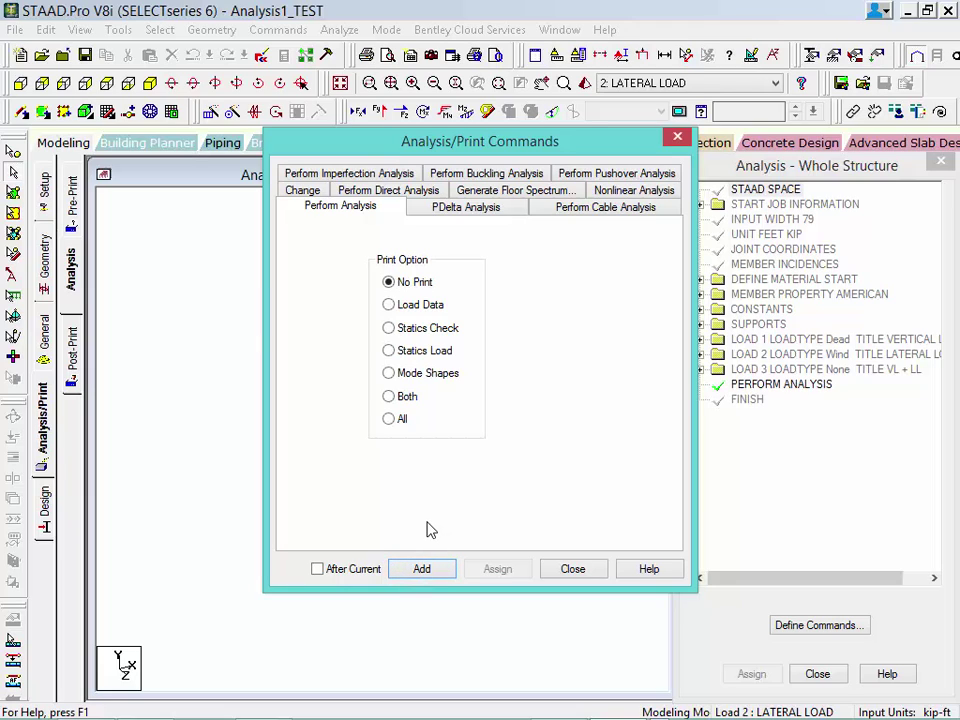
left_click(573, 569)
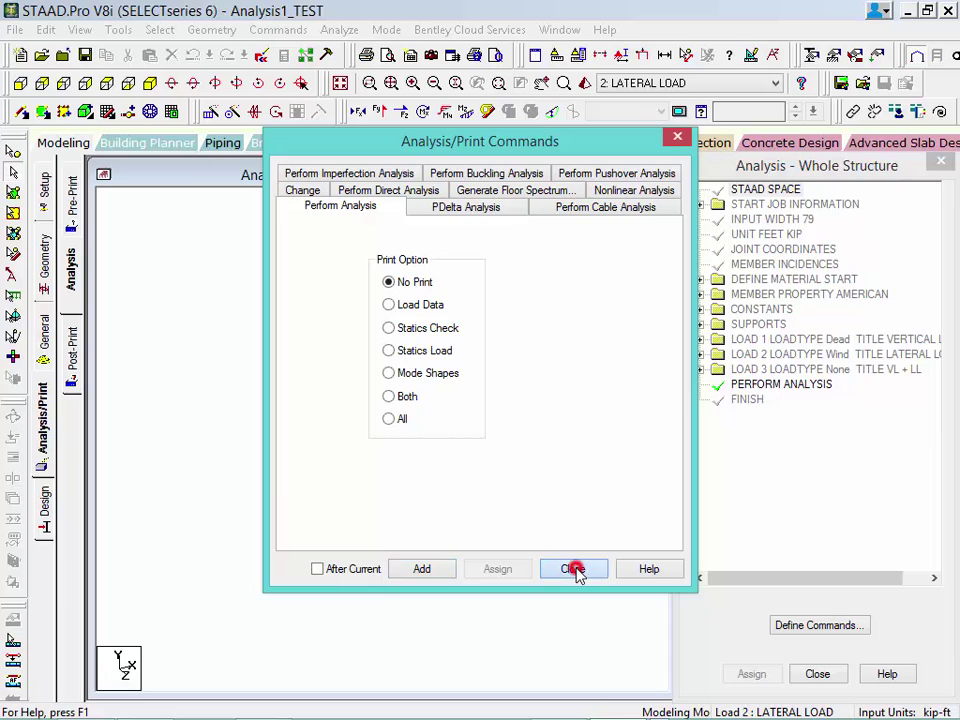
- Save the modified structure under its current name and run the analysis
left_click(85, 55)
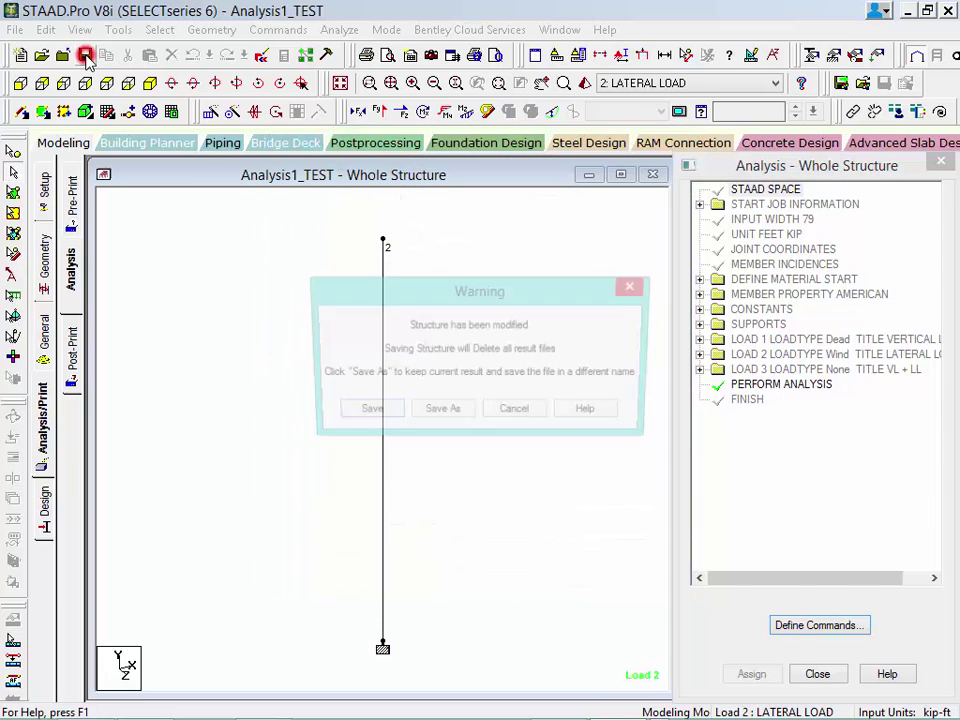
left_click(360, 416)
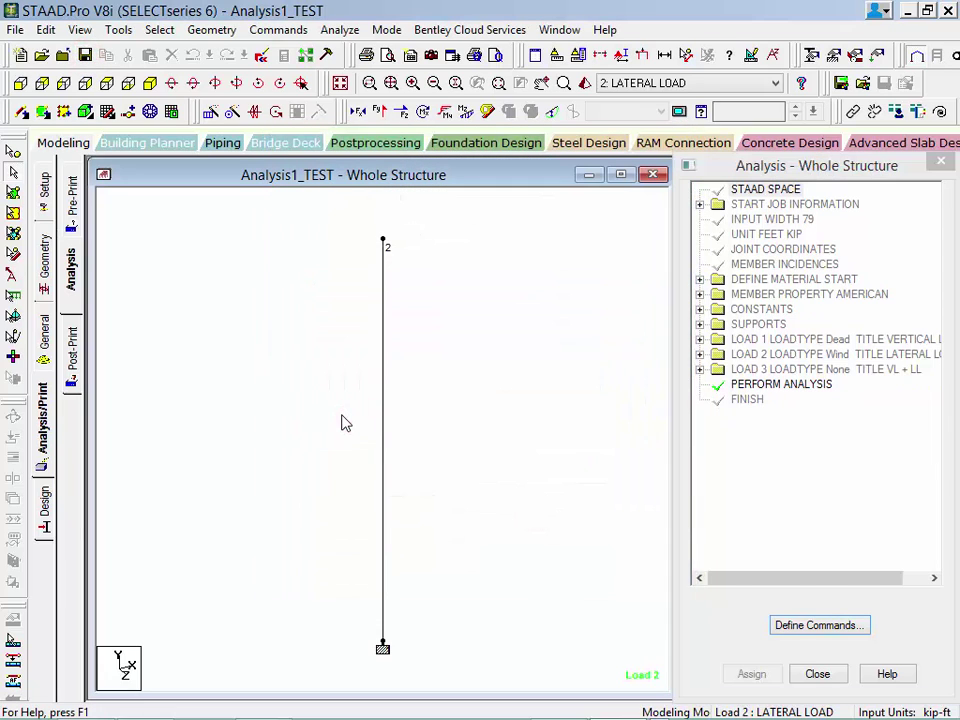
left_click(331, 31)
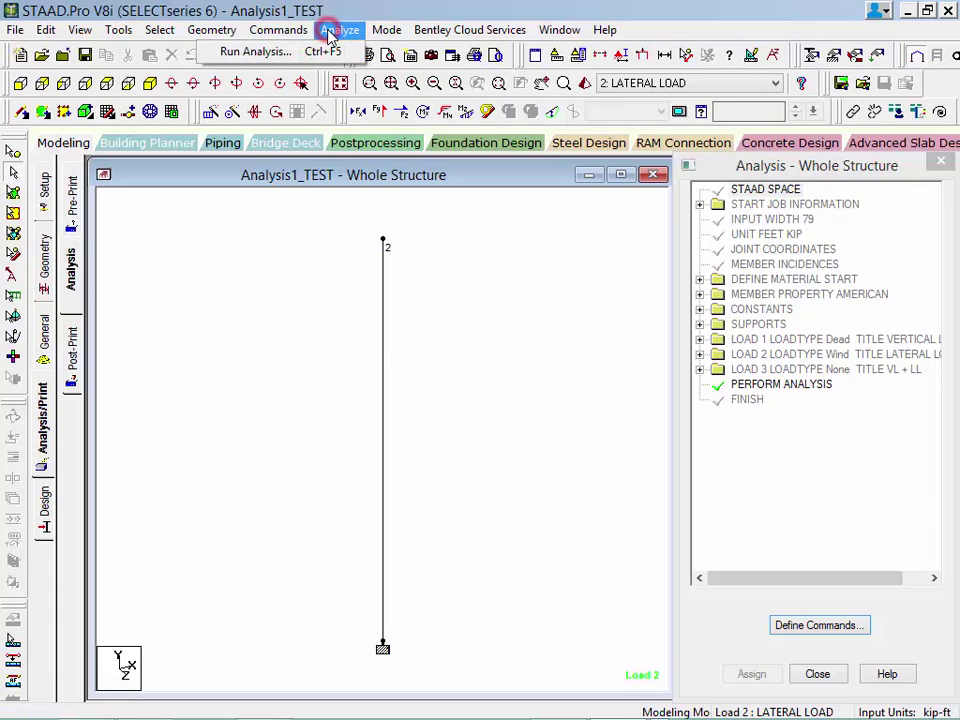
left_click(327, 50)
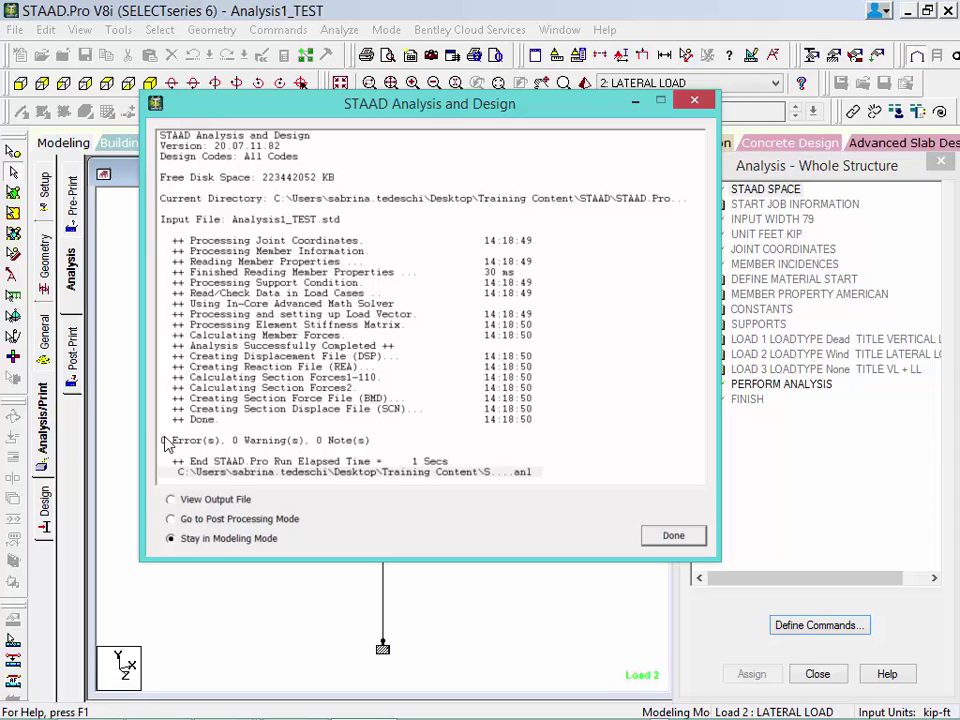
- Go to Post Processing Mode and examine node 2's displacements for the vertical, lateral and combined load cases
left_click(171, 519)
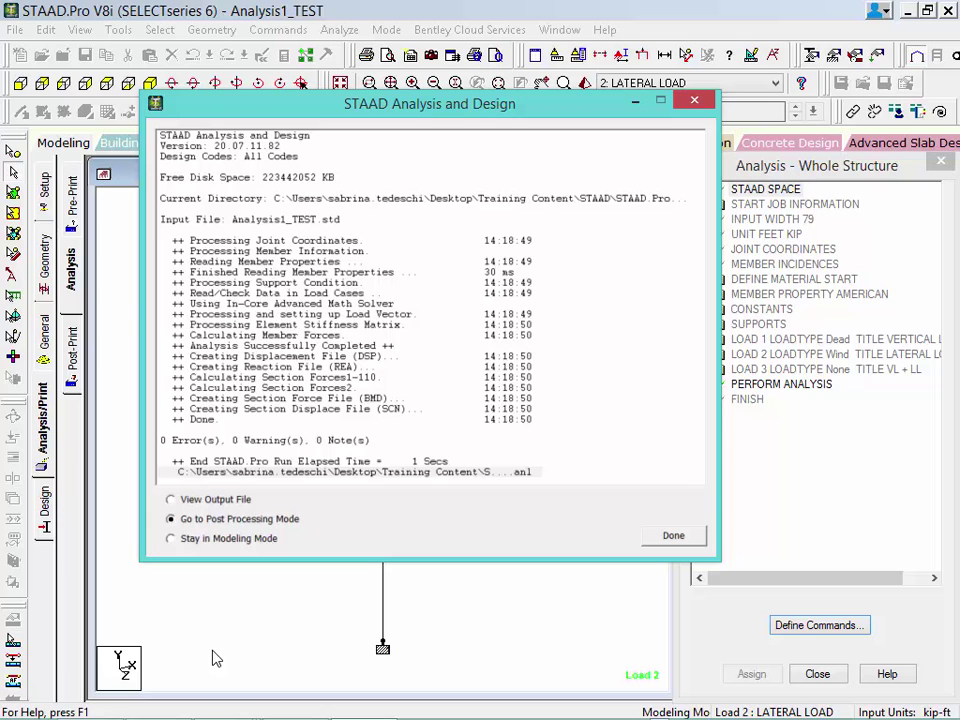
left_click(840, 675)
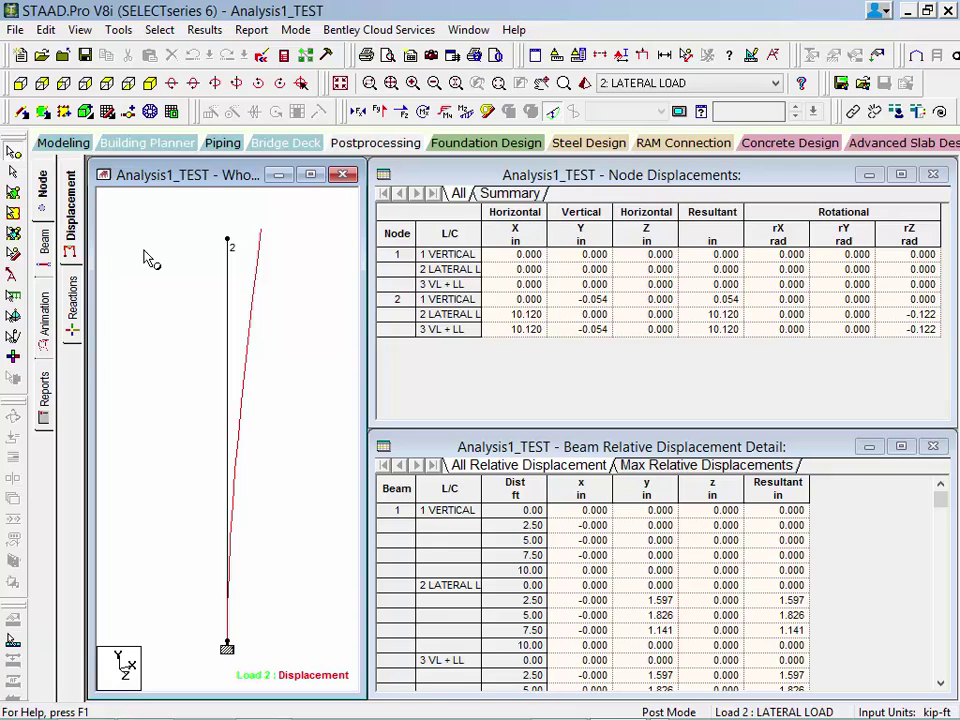
left_click(393, 299)
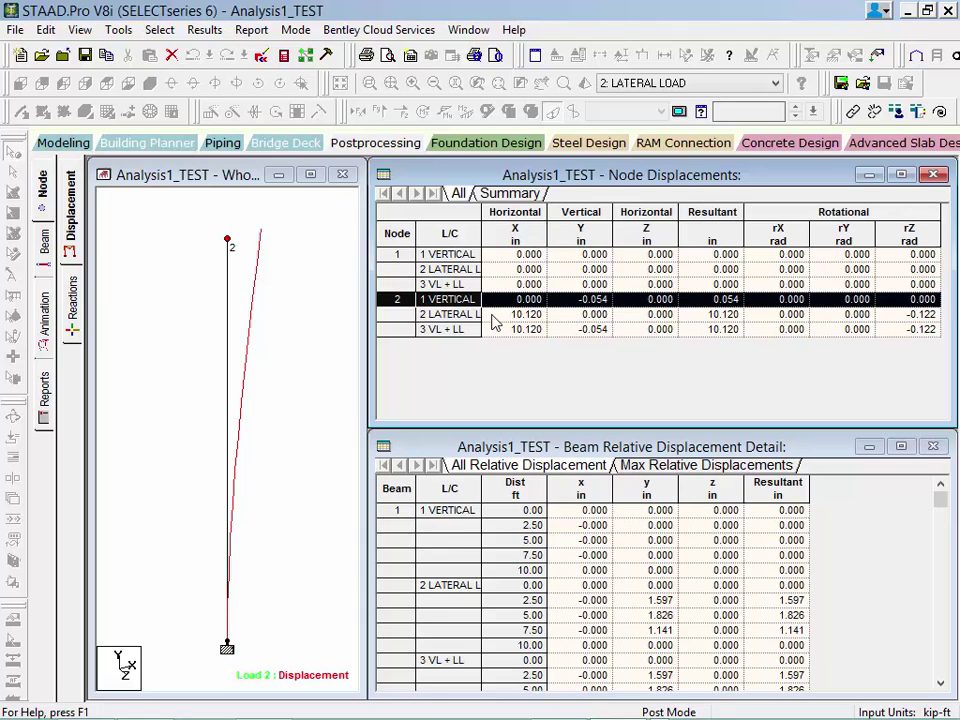
left_click(492, 316)
left_click(492, 316)
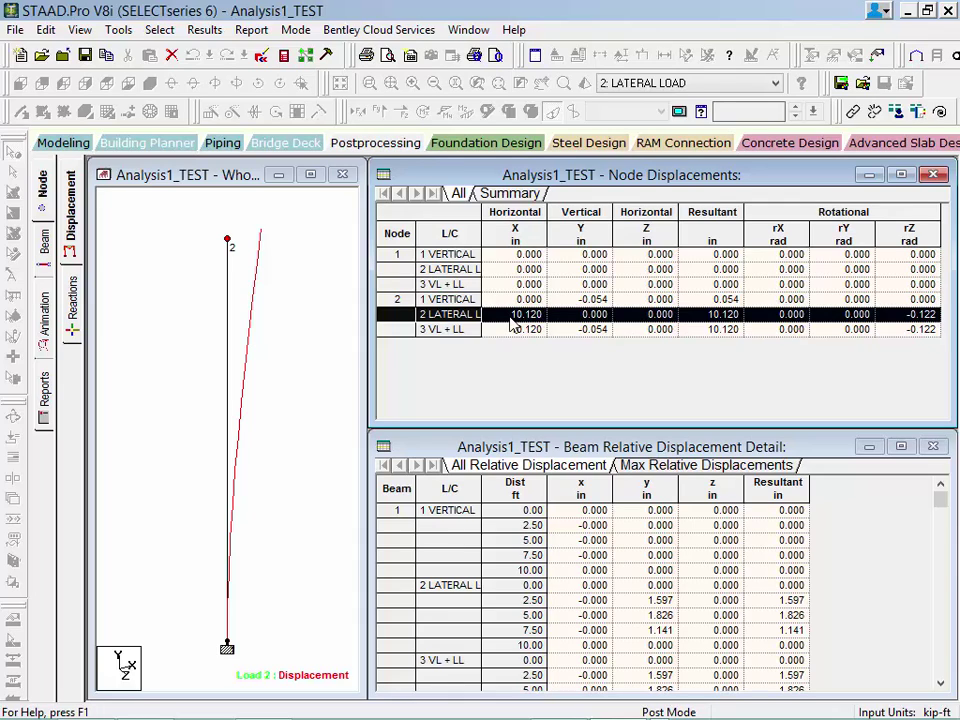
left_click(498, 330)
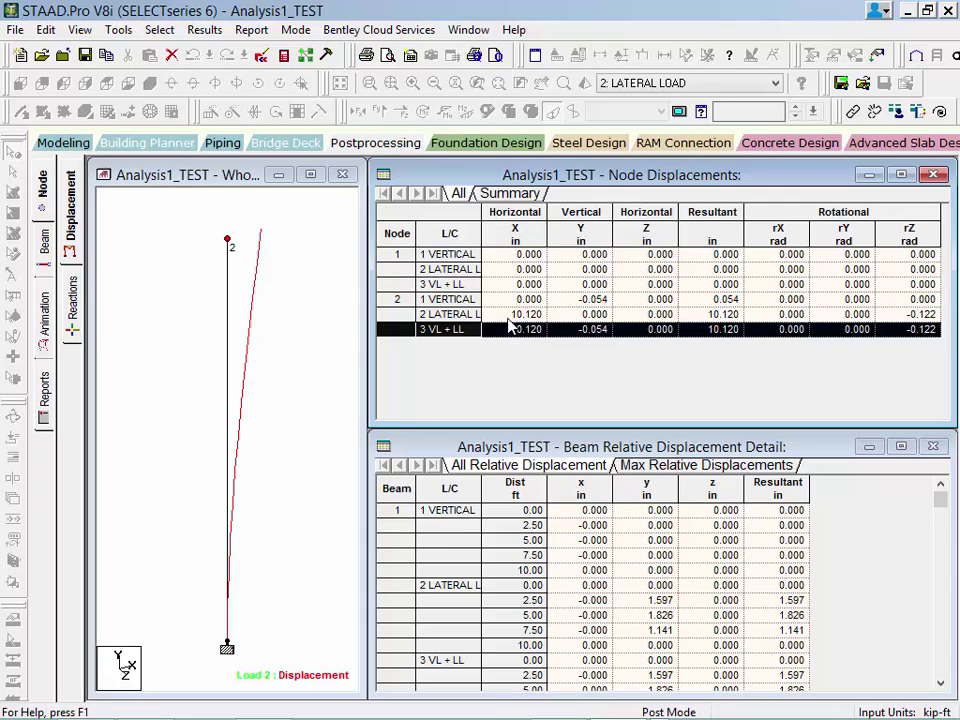
left_click(502, 317)
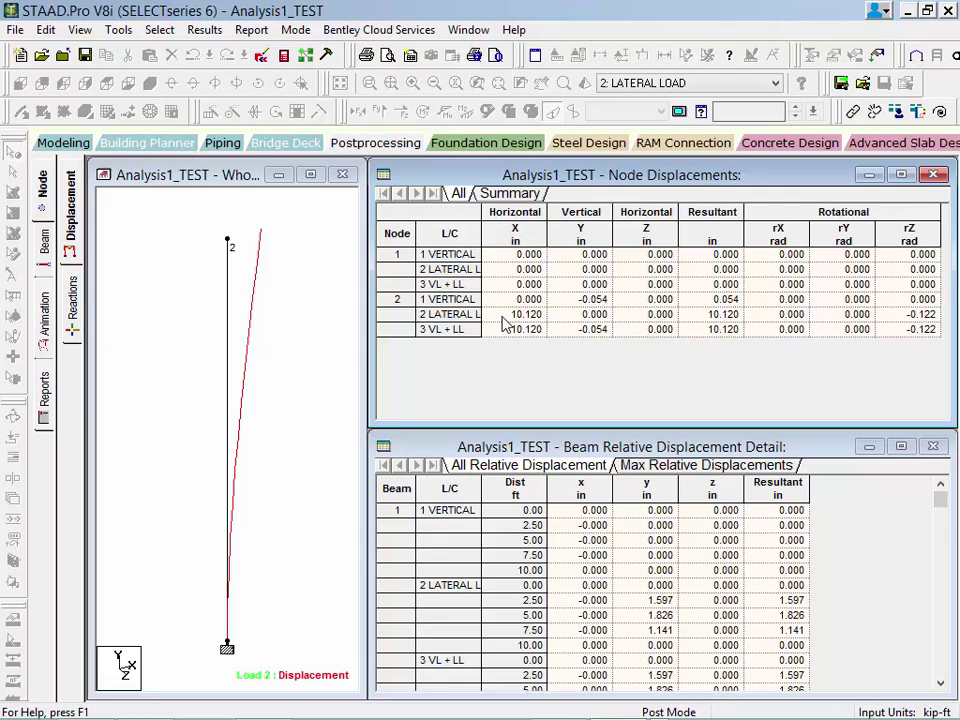
- Examine the support reactions at node 1 for the vertical, lateral and combined load cases
left_click(72, 300)
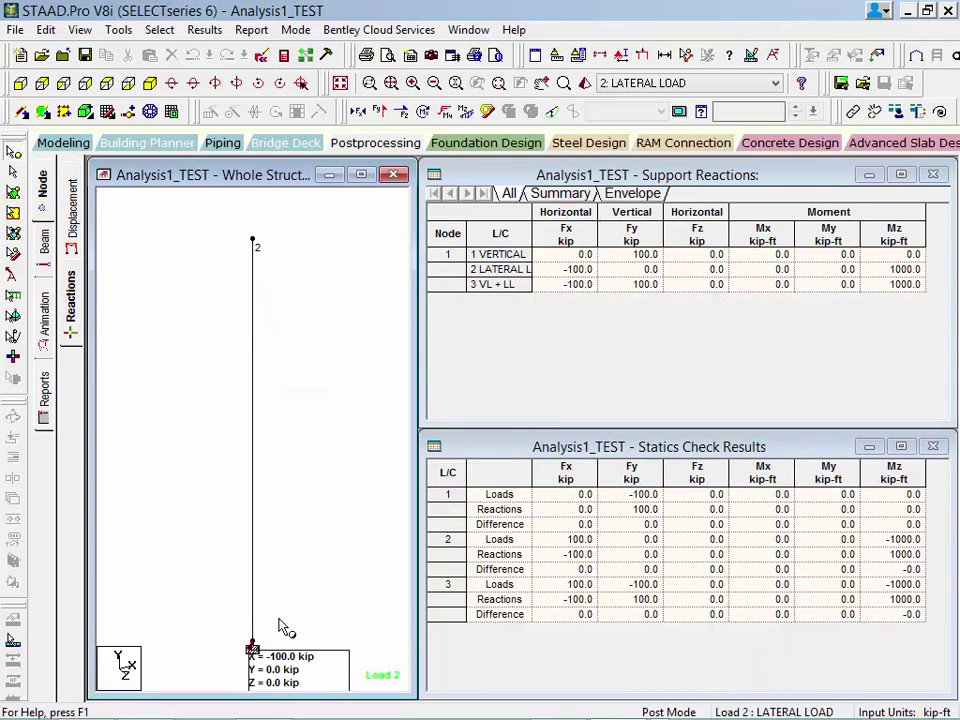
left_click(442, 254)
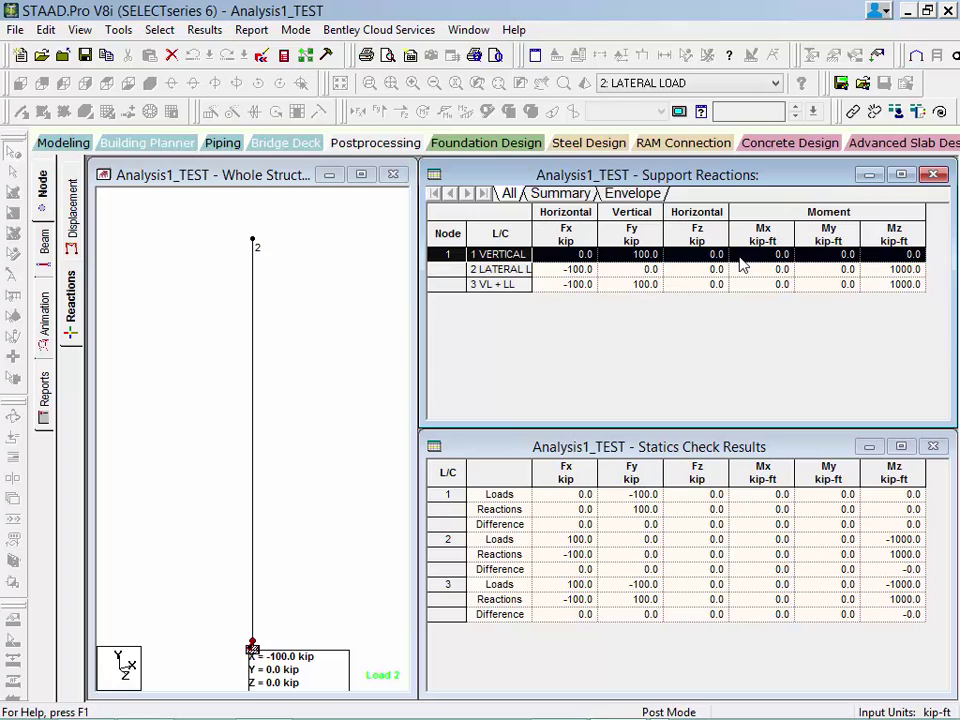
left_click(446, 269)
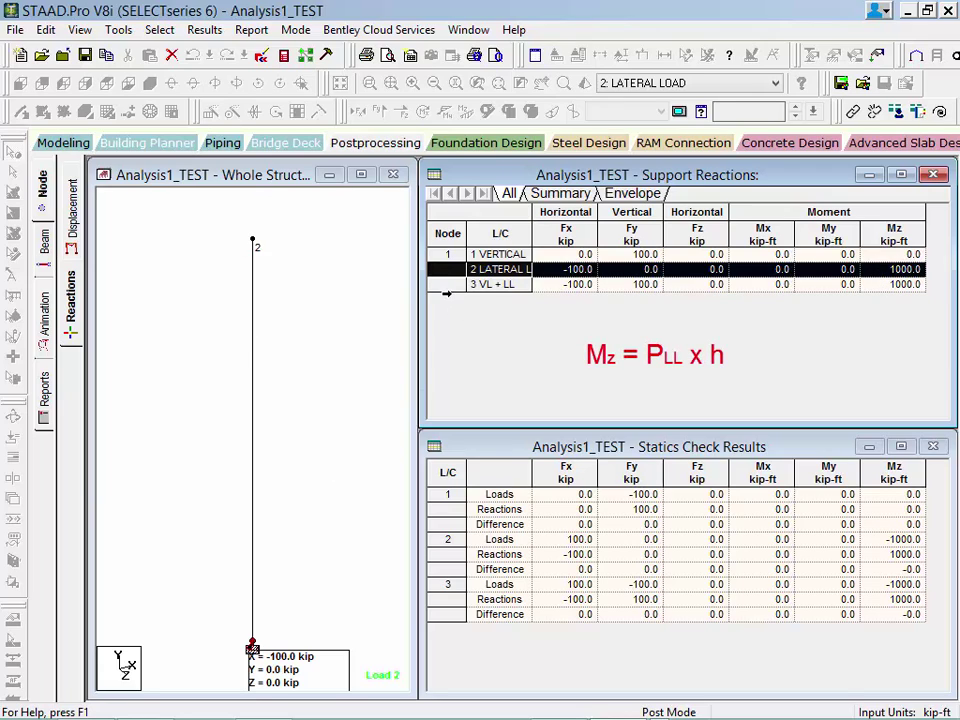
left_click(445, 285)
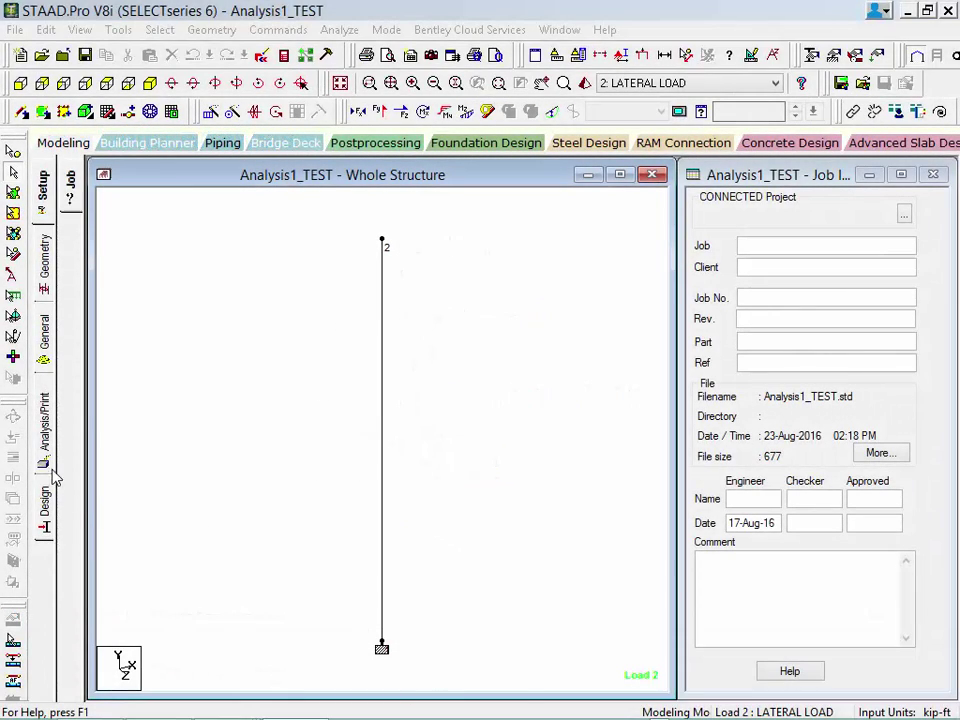
- Add a PDelta Analysis command with Small Delta turned off and the No Print option
left_click(43, 440)
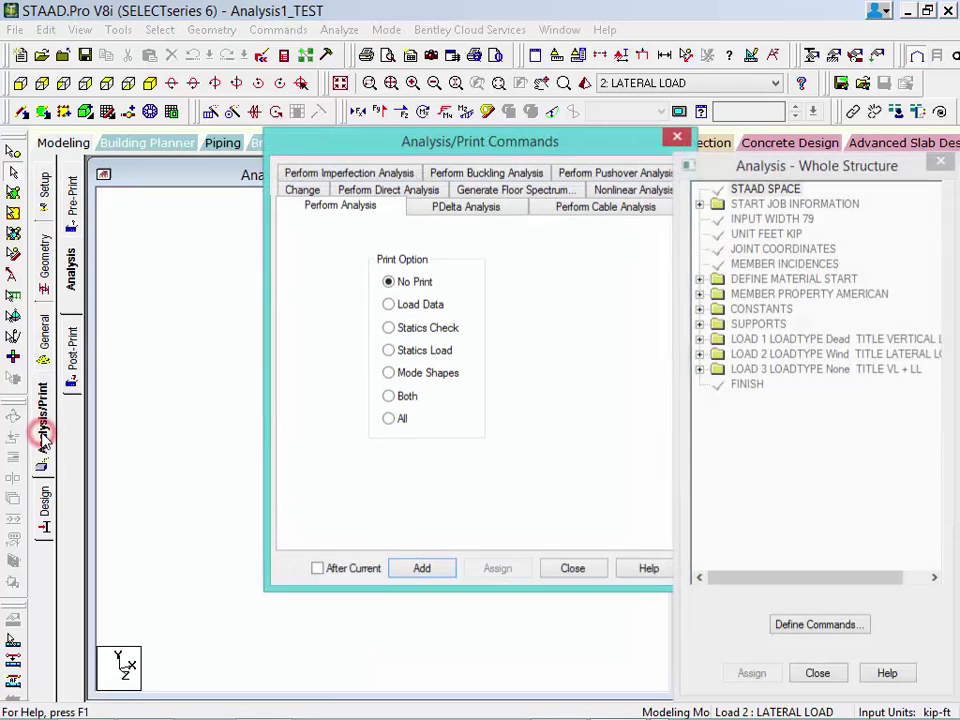
left_click(451, 210)
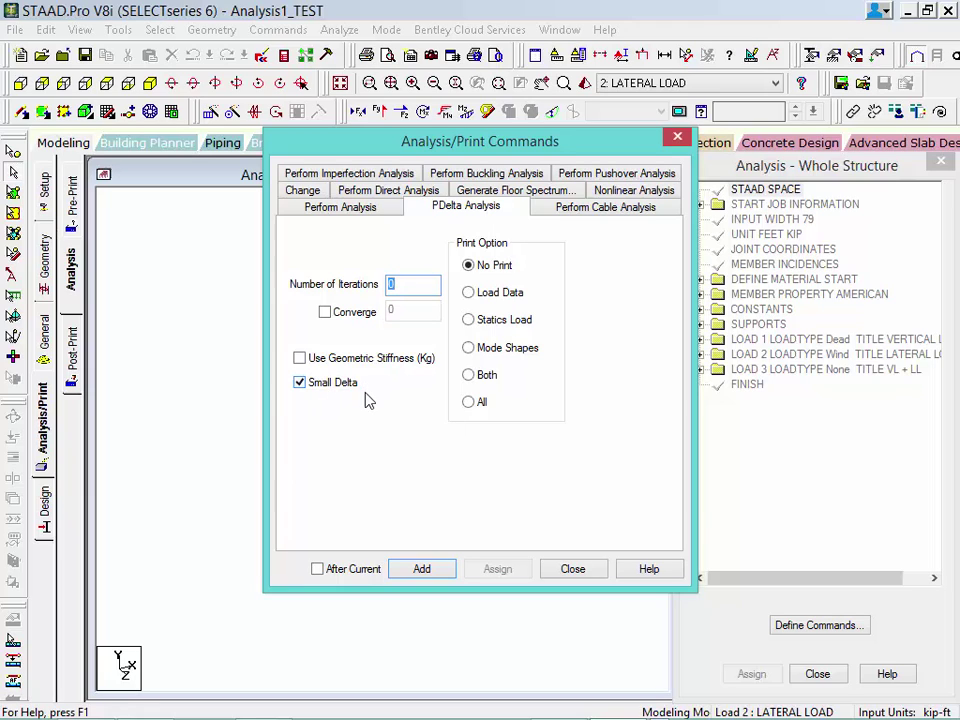
left_click(300, 383)
left_click(418, 569)
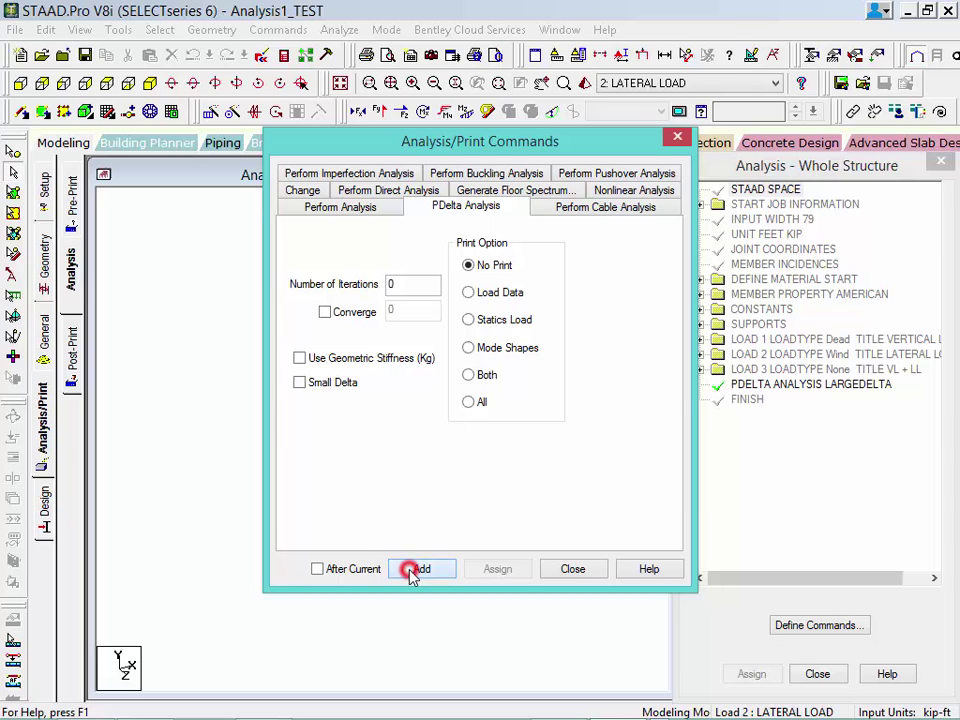
- Close the analysis command definition, save the modified structure under its current name and run the P-Delta analysis
left_click(568, 568)
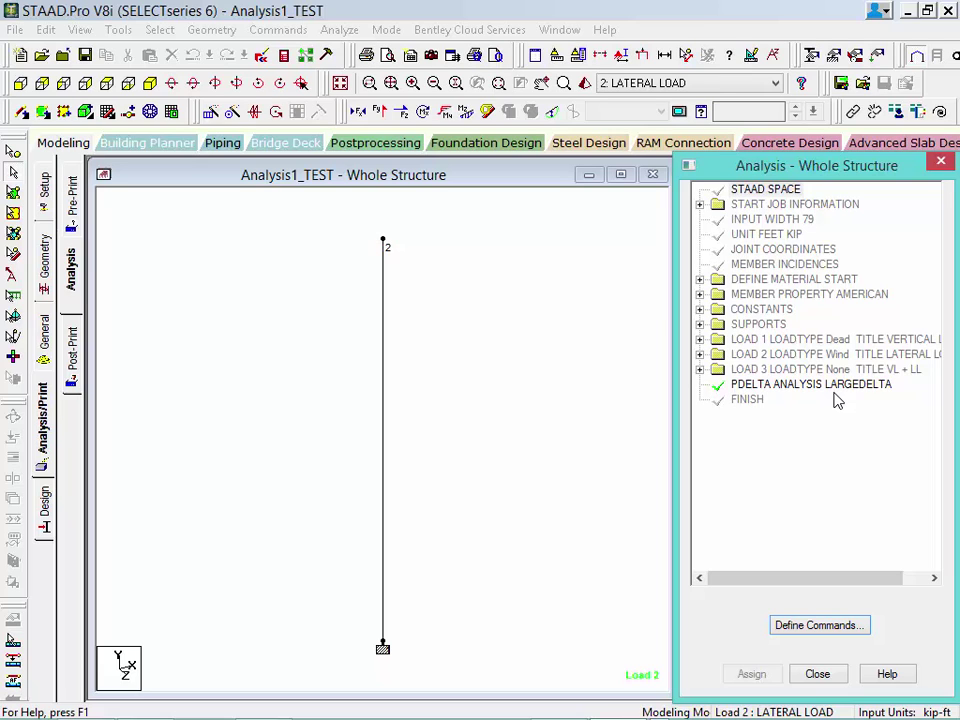
left_click(85, 55)
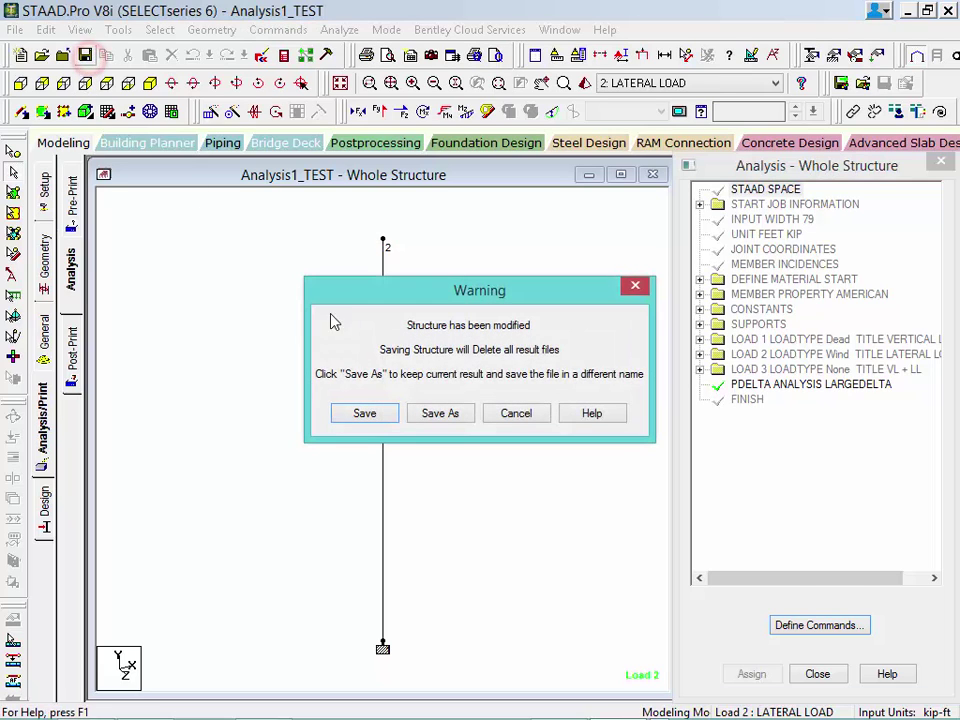
left_click(367, 416)
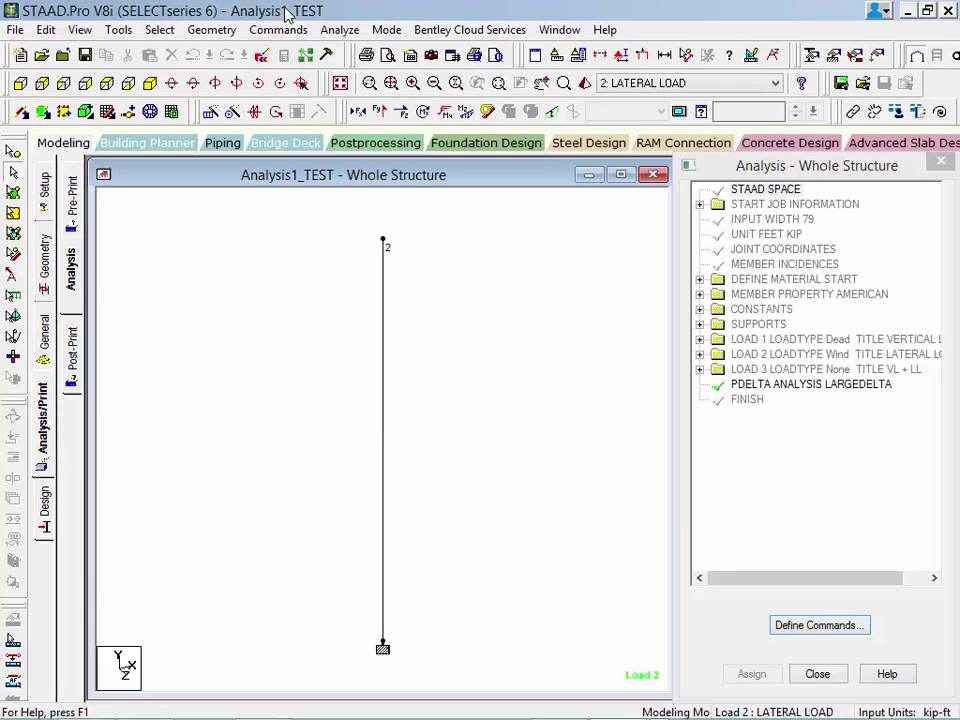
left_click(338, 29)
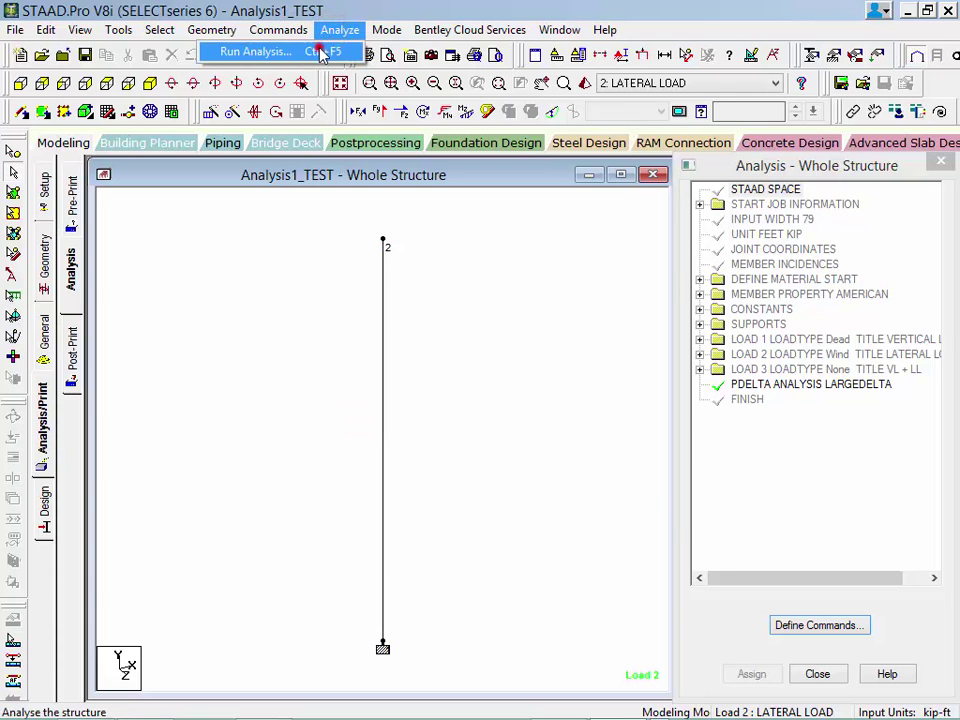
left_click(320, 52)
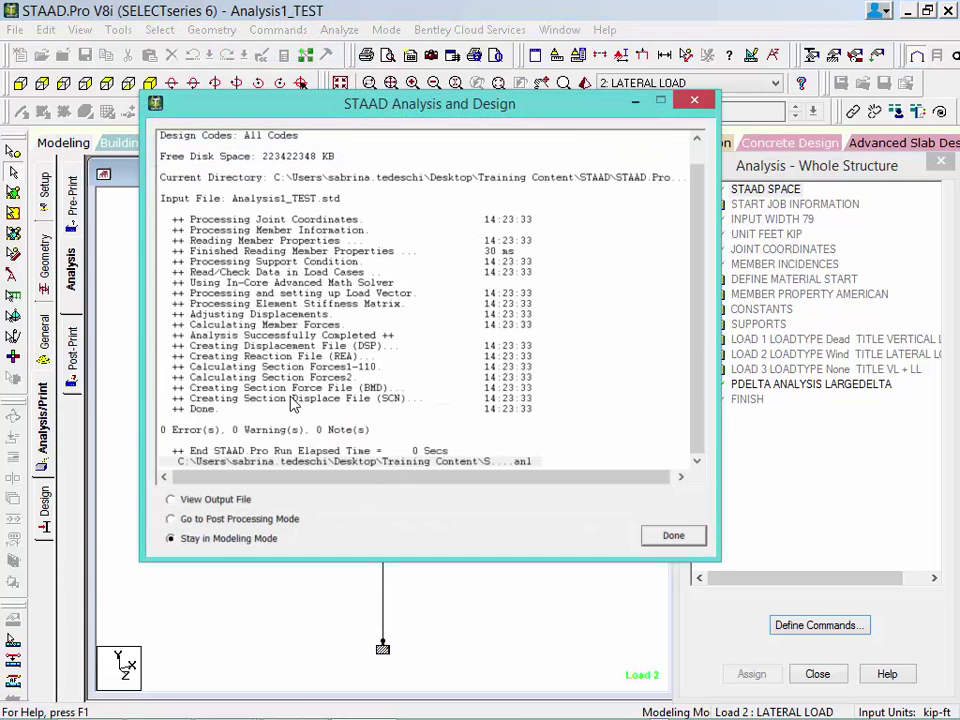
- Go to Post Processing Mode and examine node 2's P-Delta displacements for the vertical, lateral and combined load cases
left_click(170, 520)
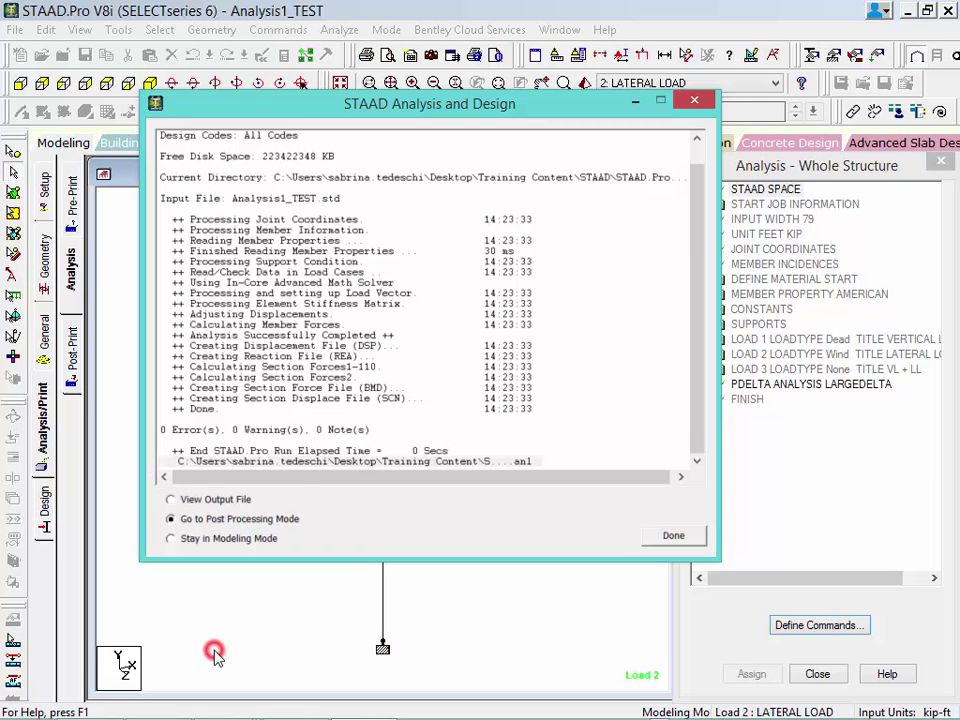
left_click(672, 537)
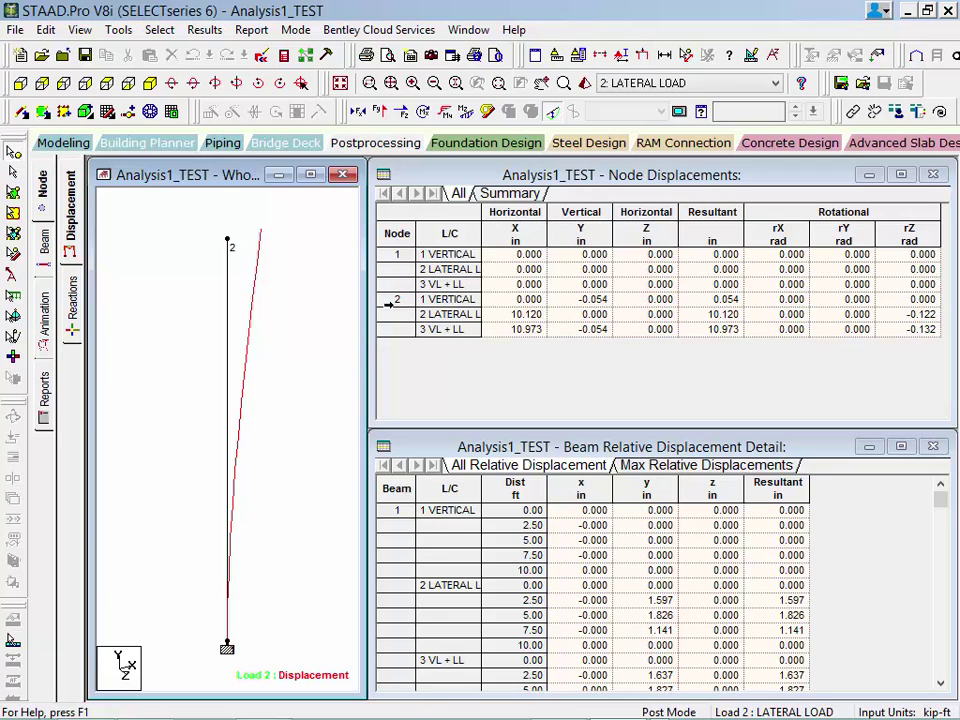
left_click(390, 300)
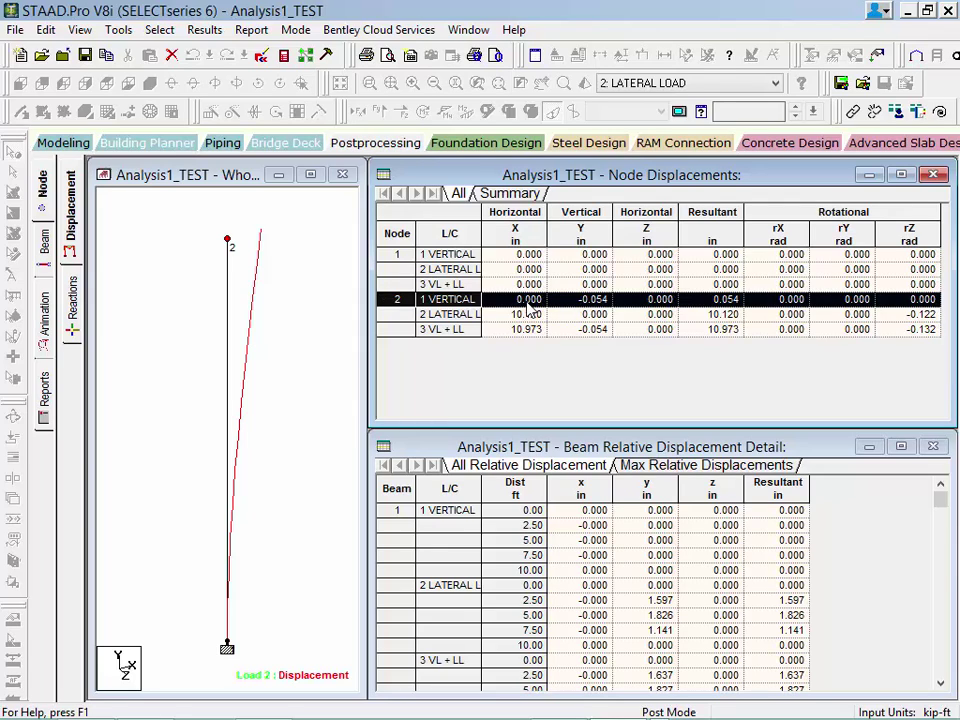
left_click(462, 315)
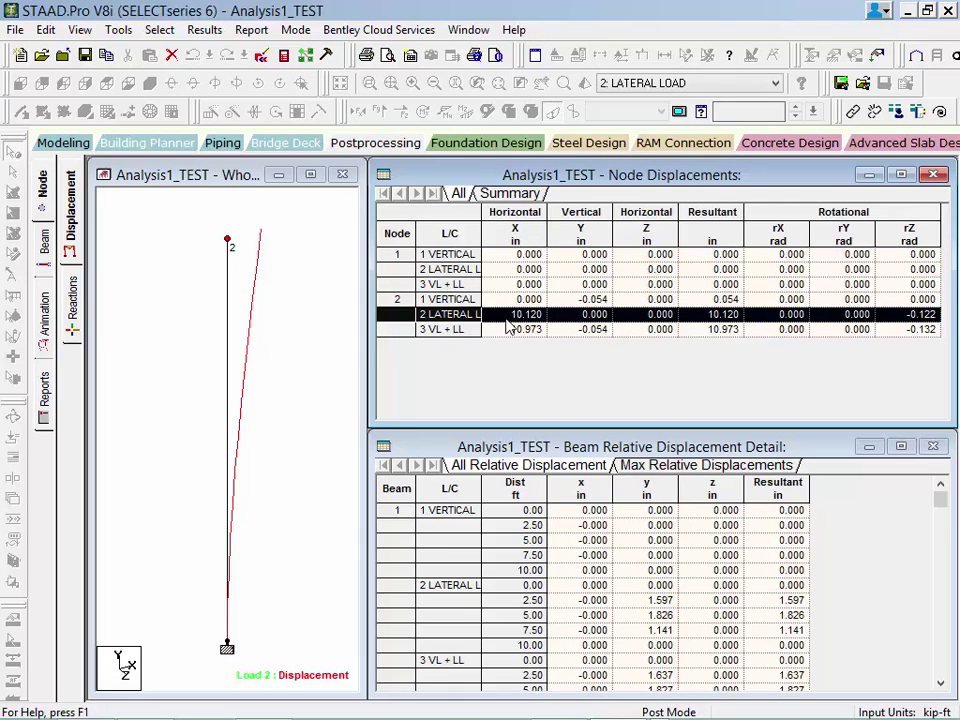
left_click(452, 330)
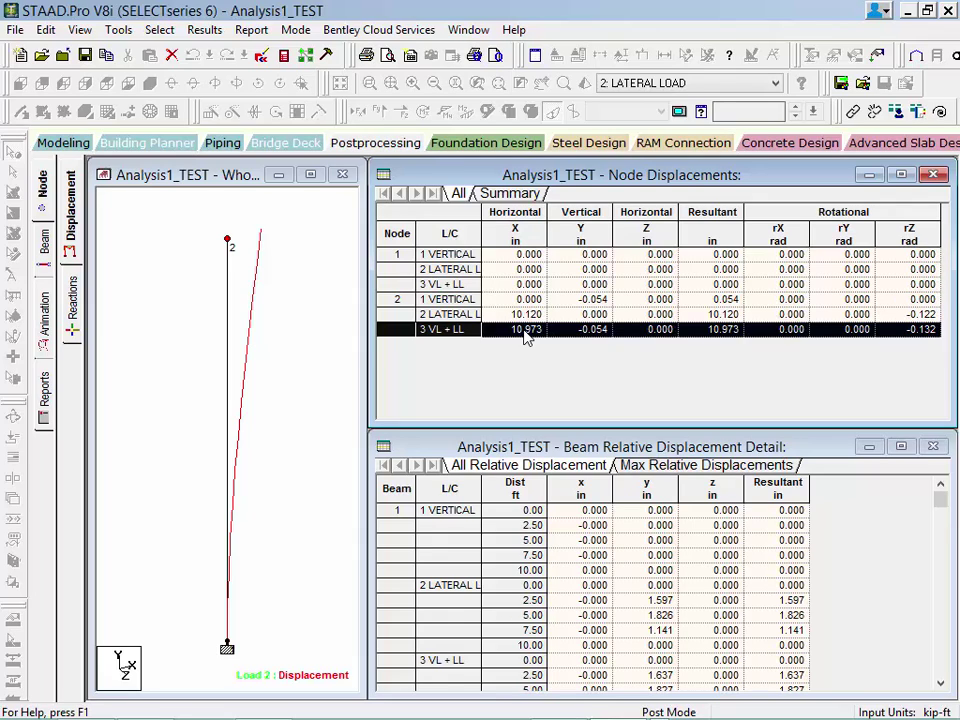
- Examine the P-Delta support reactions at node 1 for the vertical, lateral and combined load cases
left_click(71, 316)
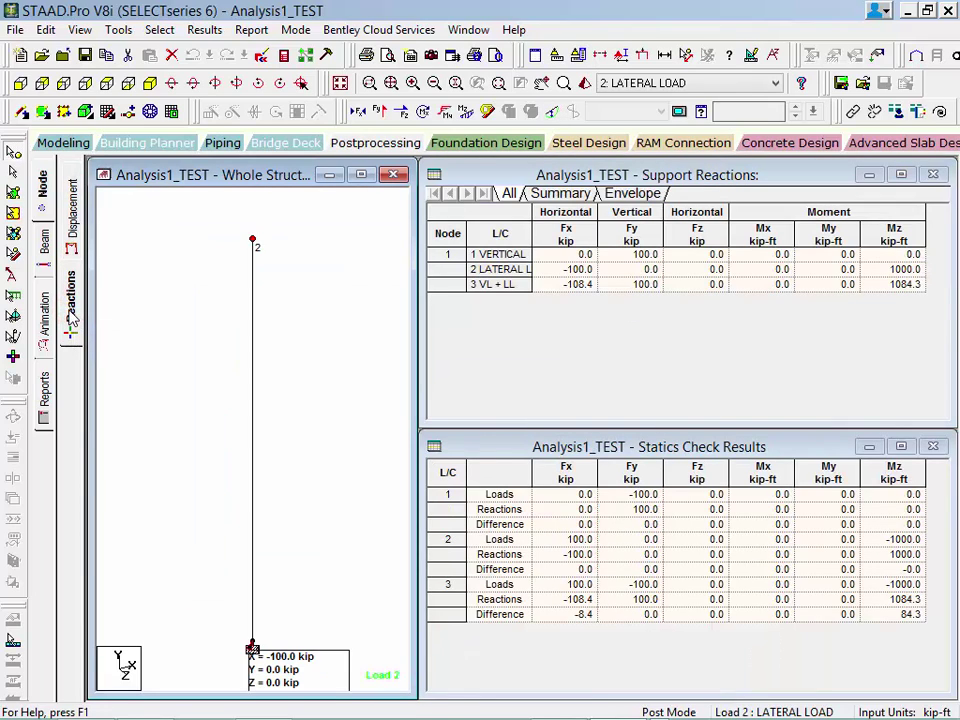
left_click(489, 257)
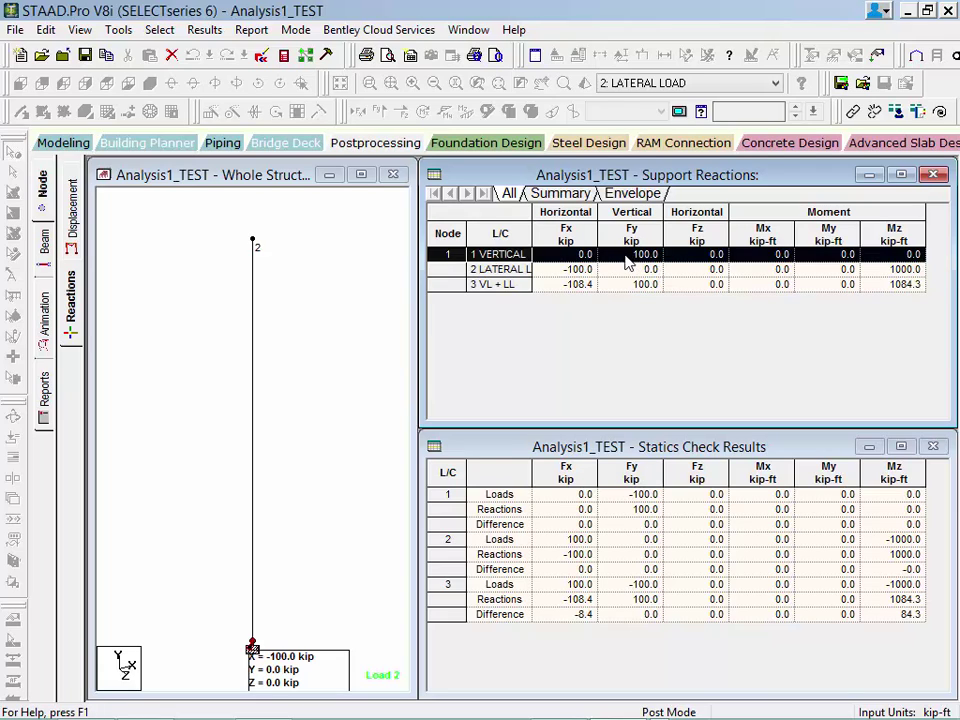
left_click(453, 270)
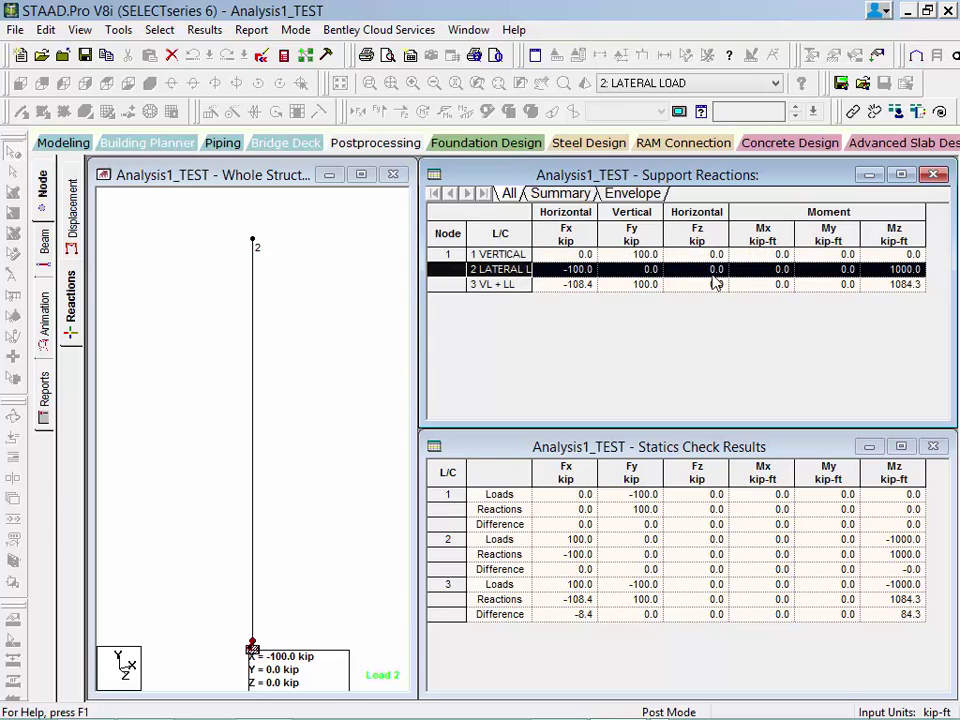
left_click(440, 285)
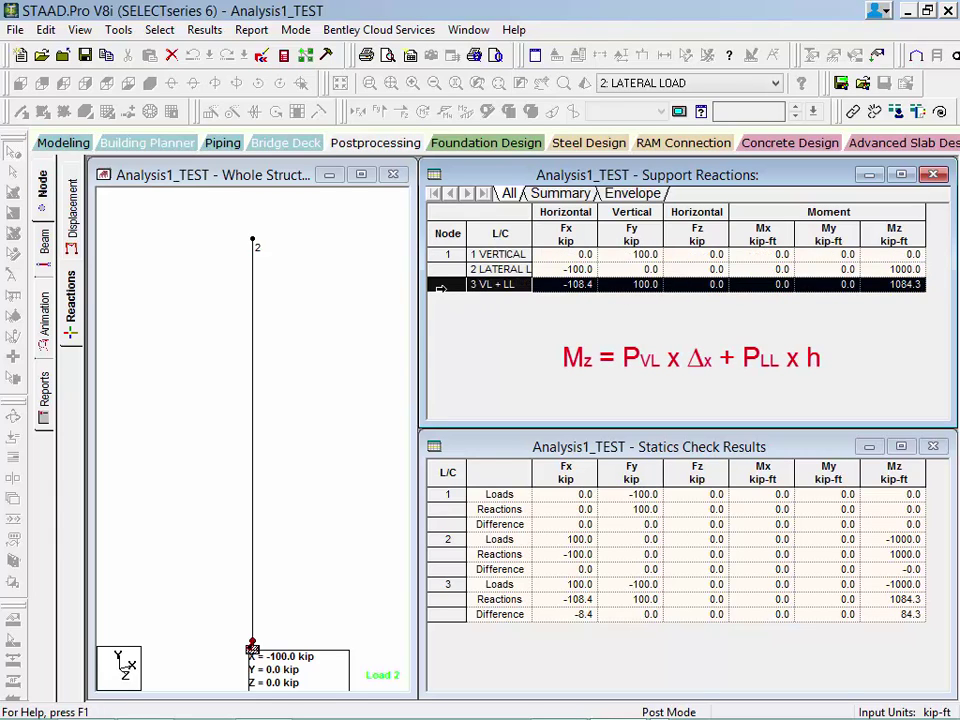